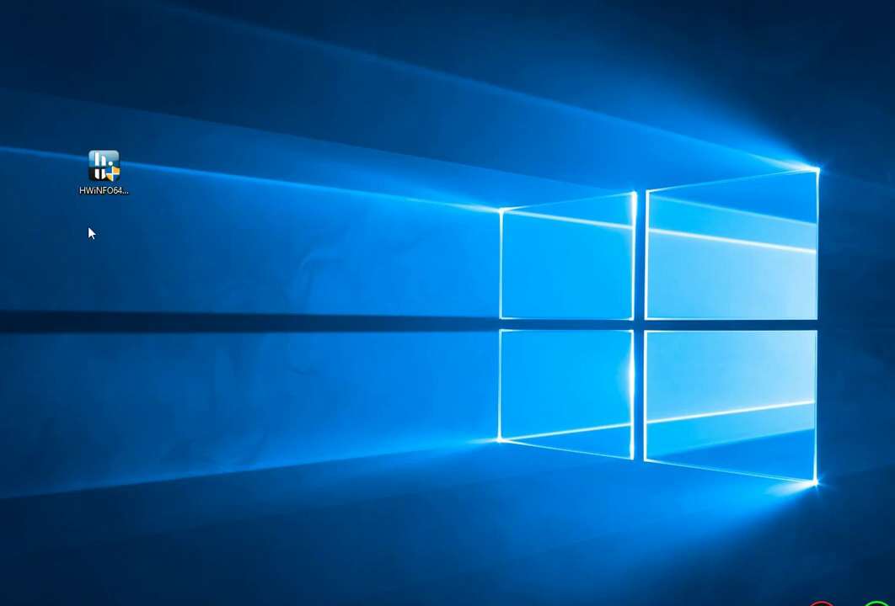
- Launch HWiNFO64, move the Welcome dialog toward the centre, and open Settings
double_click(97, 187)
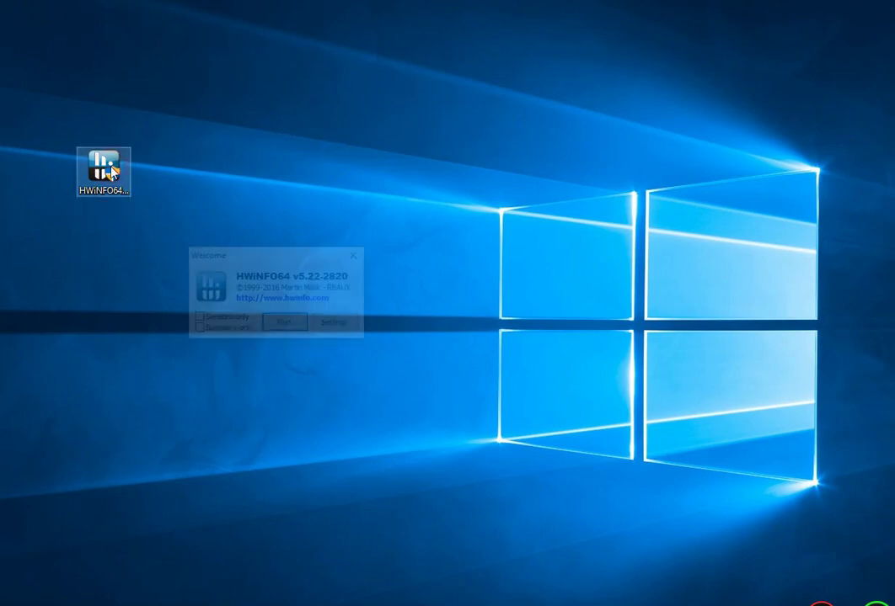
left_click_drag(286, 256, 419, 213)
left_click(468, 275)
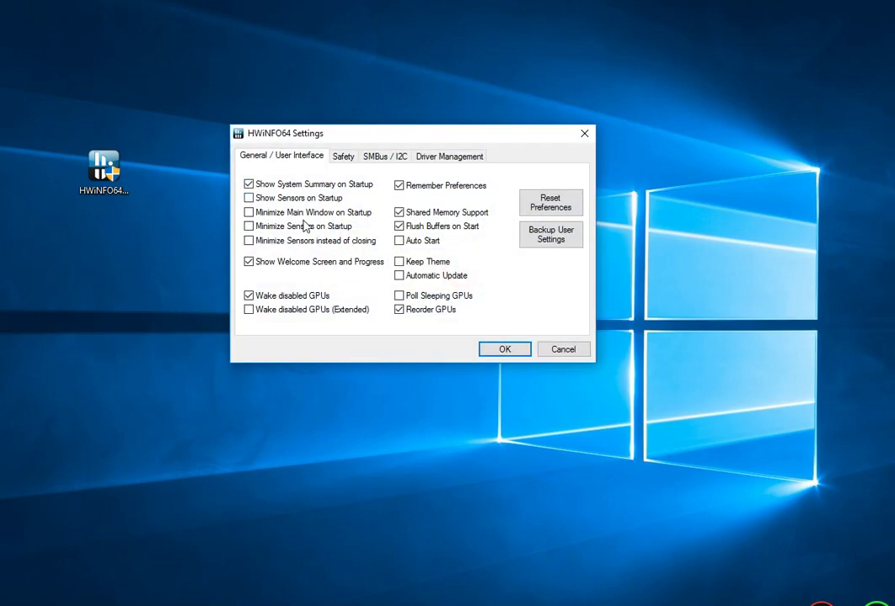
- Browse the Safety, SMBus / I2C and Driver Management tabs, then return to General / User Interface
mouse_move(303, 229)
left_click(340, 159)
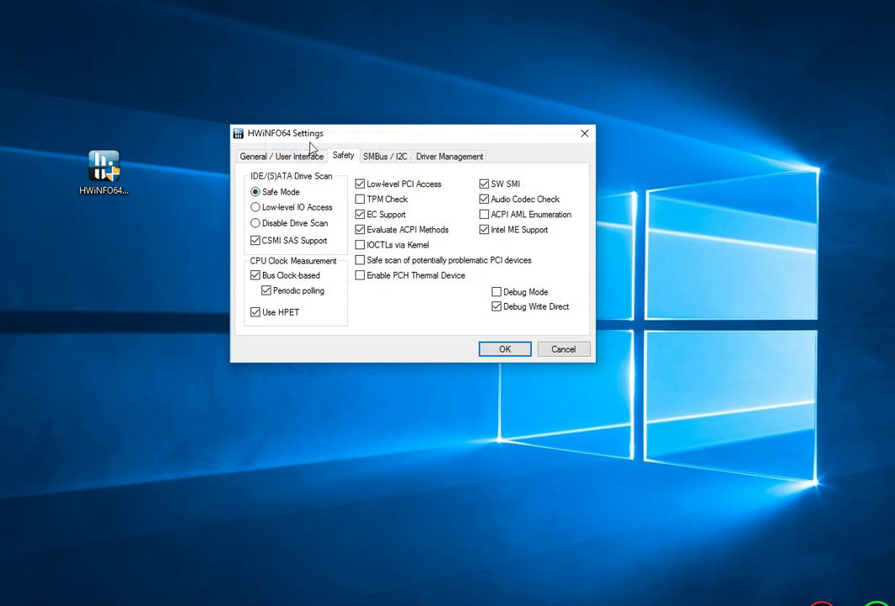
left_click(389, 156)
left_click(437, 157)
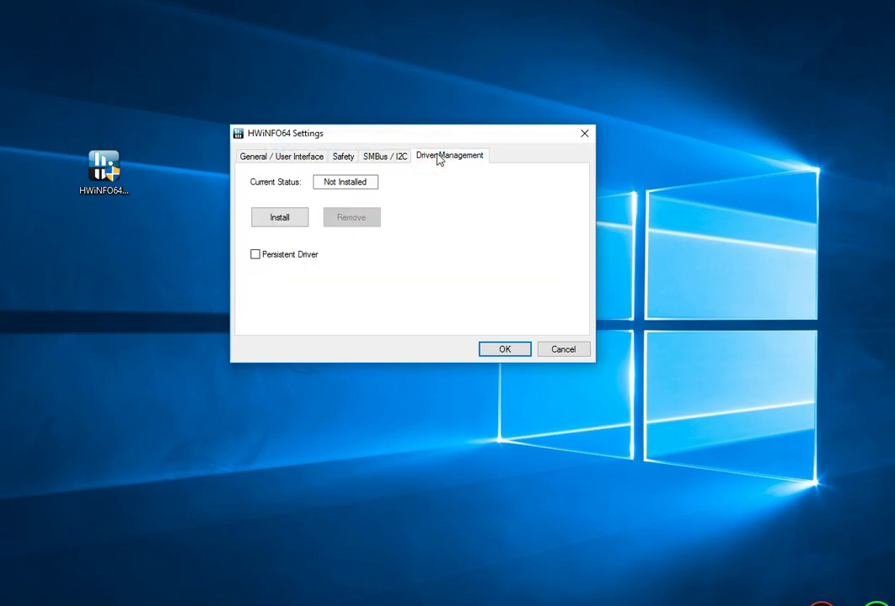
left_click(268, 165)
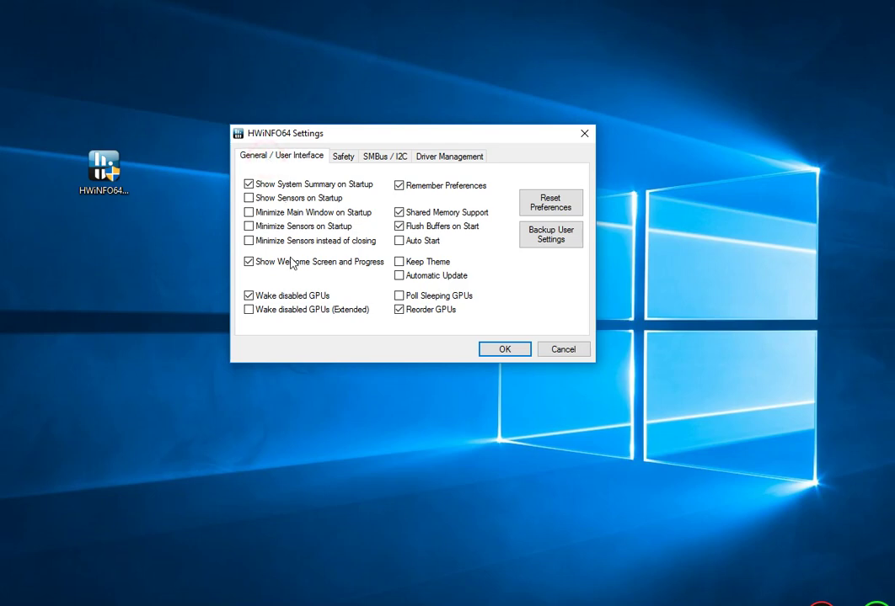
mouse_move(354, 312)
- Close Settings and start HWiNFO64 in Sensors-only mode
left_click(503, 349)
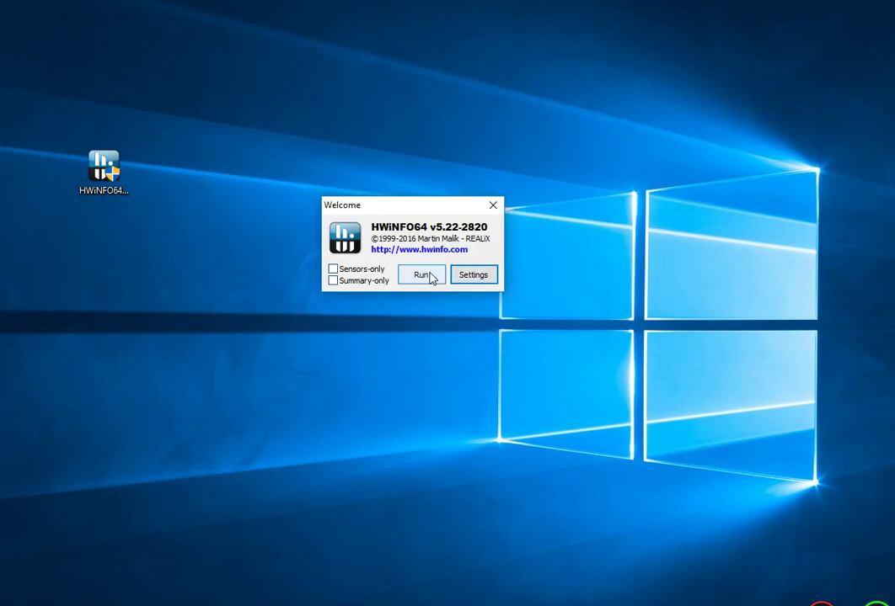
left_click(357, 269)
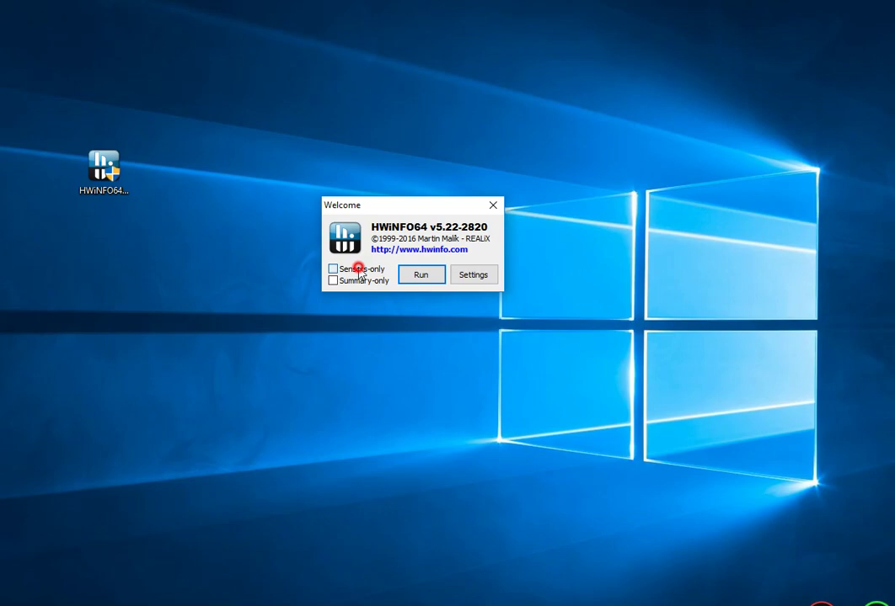
left_click(422, 277)
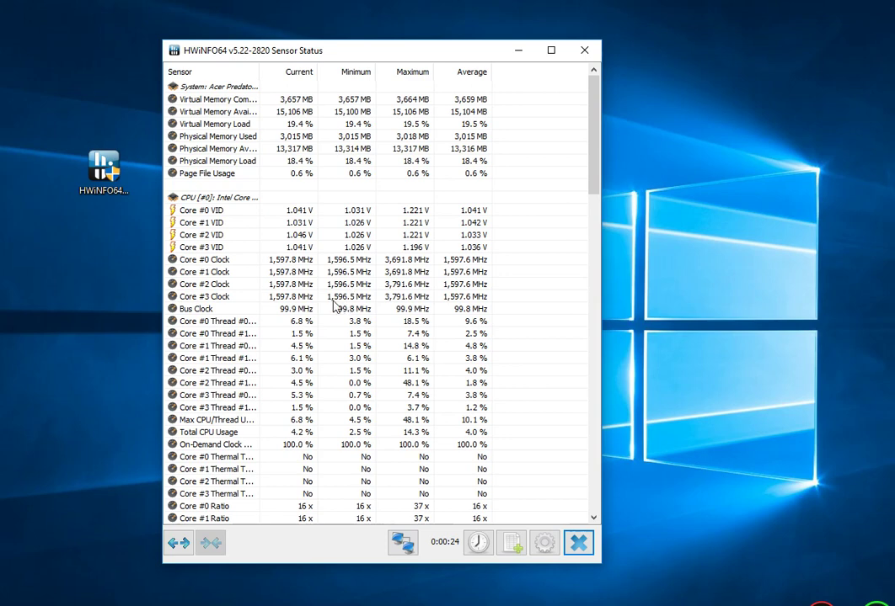
- Scroll the Sensor Status readings down to the GPU and Network sections
scroll(334, 307, "down", 4)
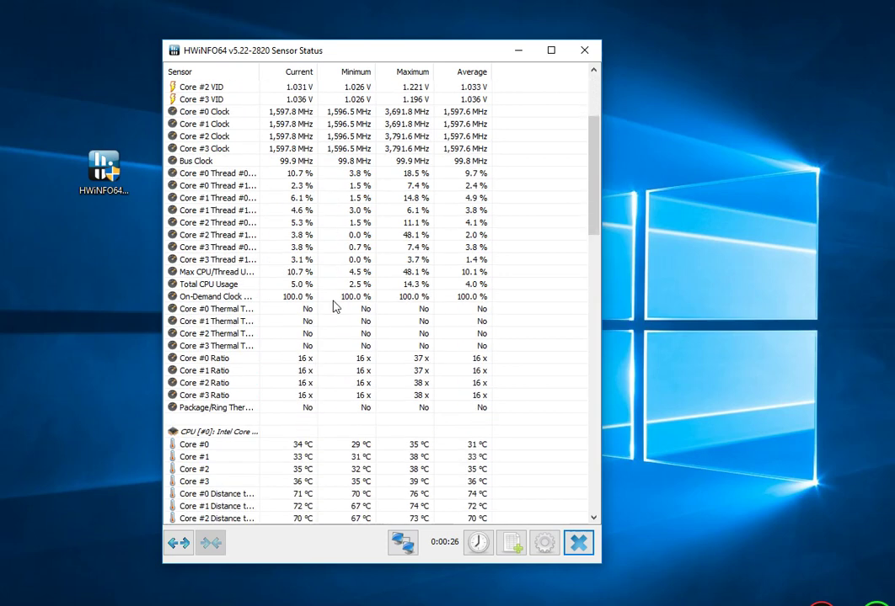
scroll(334, 307, "down", 4)
scroll(333, 307, "down", 2)
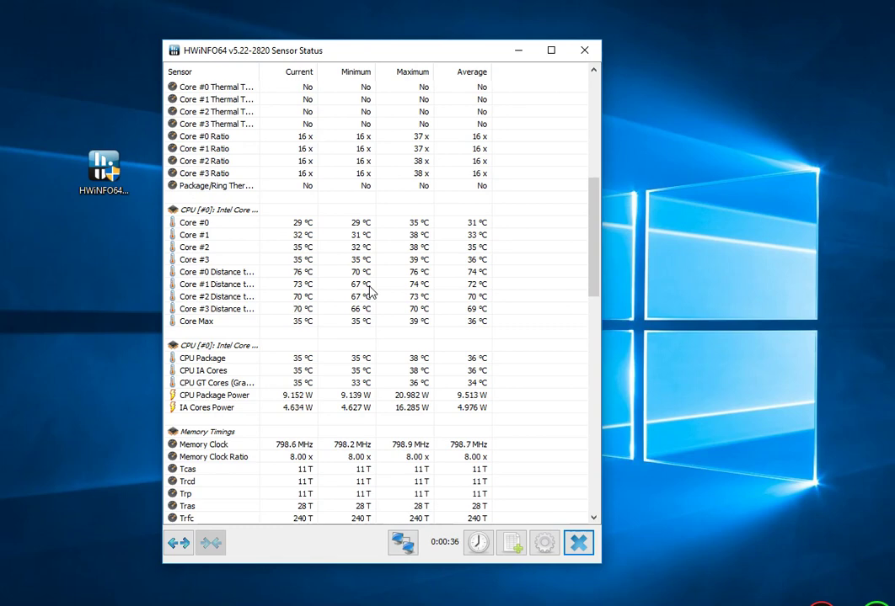
scroll(368, 292, "down", 5)
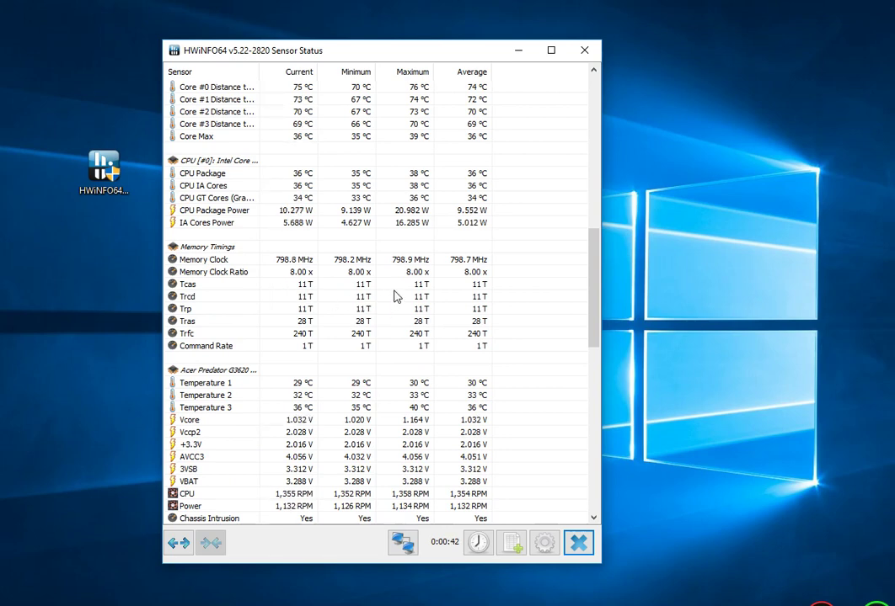
scroll(337, 361, "down", 3)
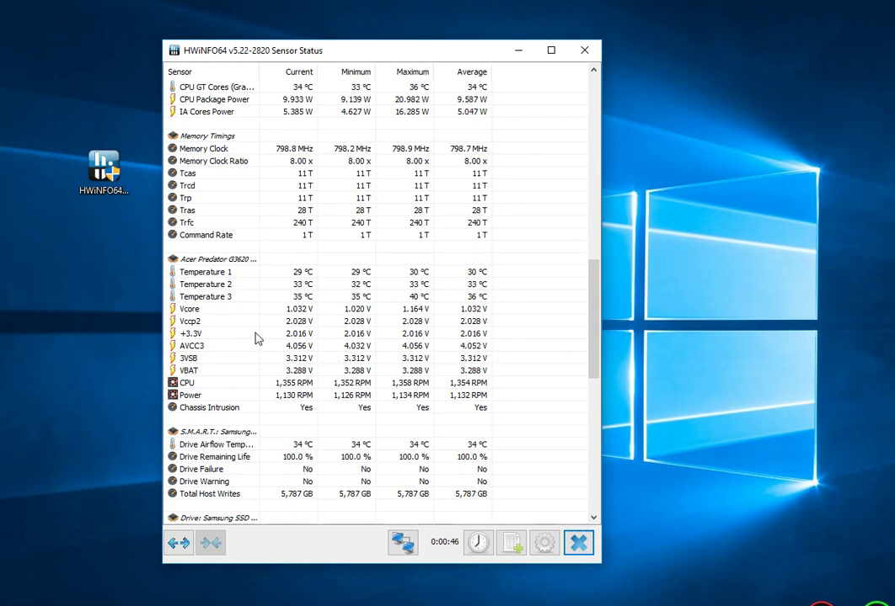
scroll(337, 353, "down", 3)
scroll(322, 351, "down", 3)
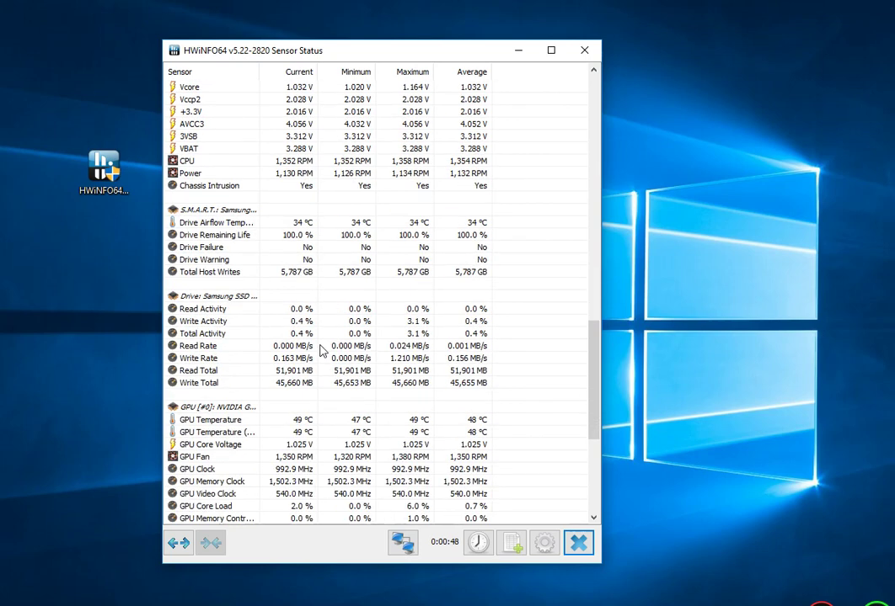
scroll(320, 350, "down", 3)
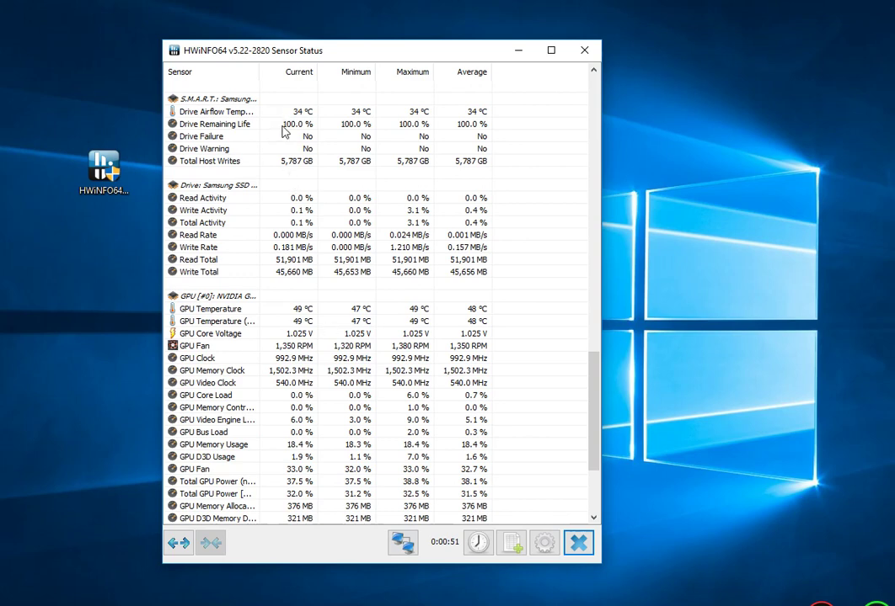
scroll(211, 312, "down", 2)
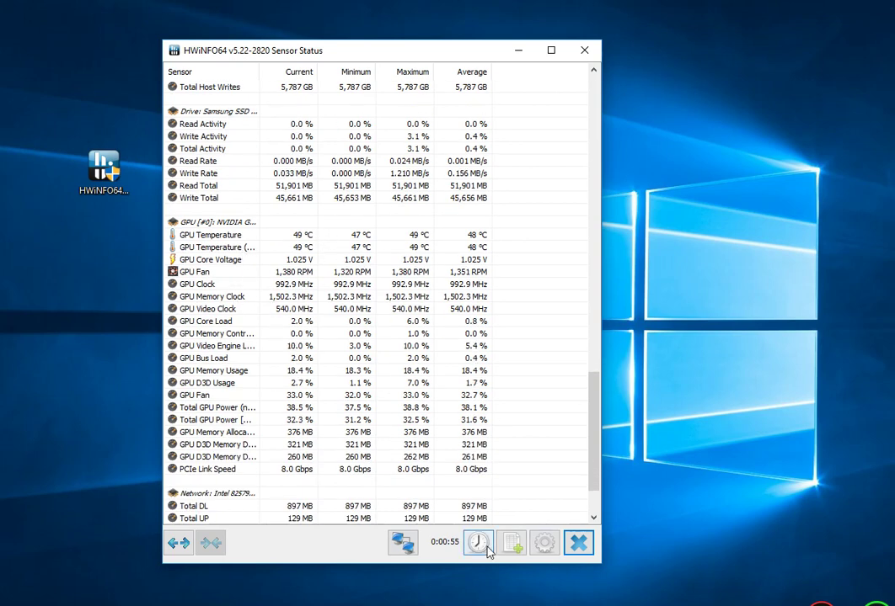
- Close Sensor Status and relaunch HWiNFO64 with Summary-only ticked instead of Sensors-only
left_click(578, 544)
double_click(103, 169)
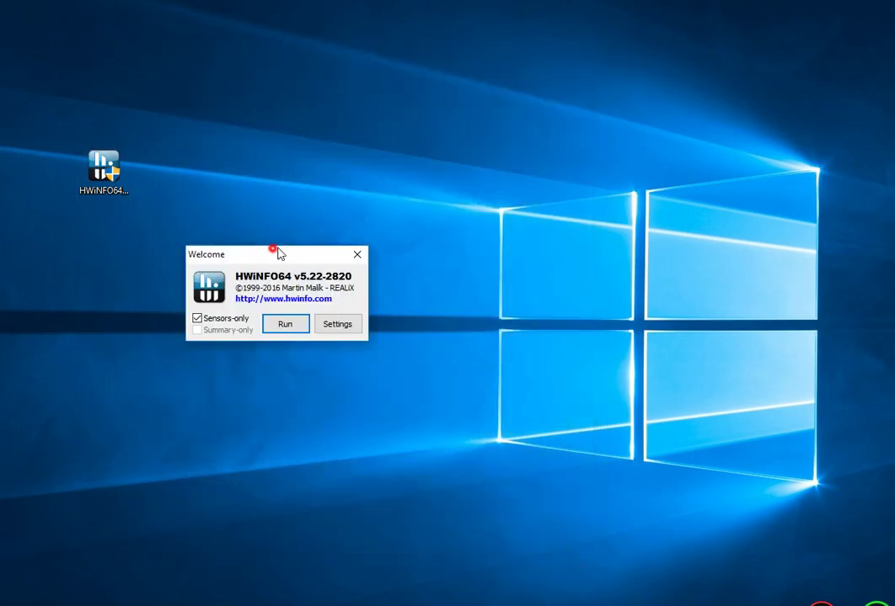
left_click_drag(272, 253, 397, 229)
left_click(354, 294)
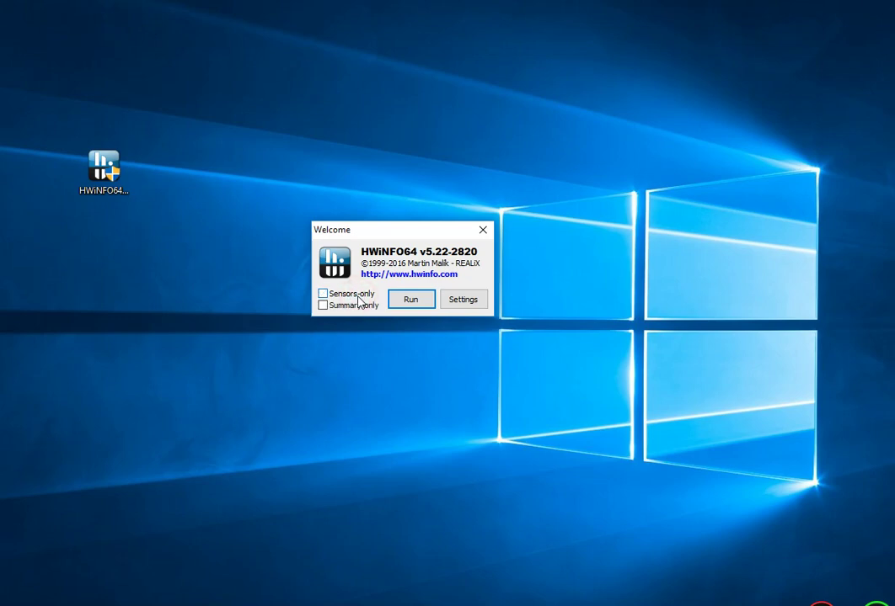
left_click(352, 306)
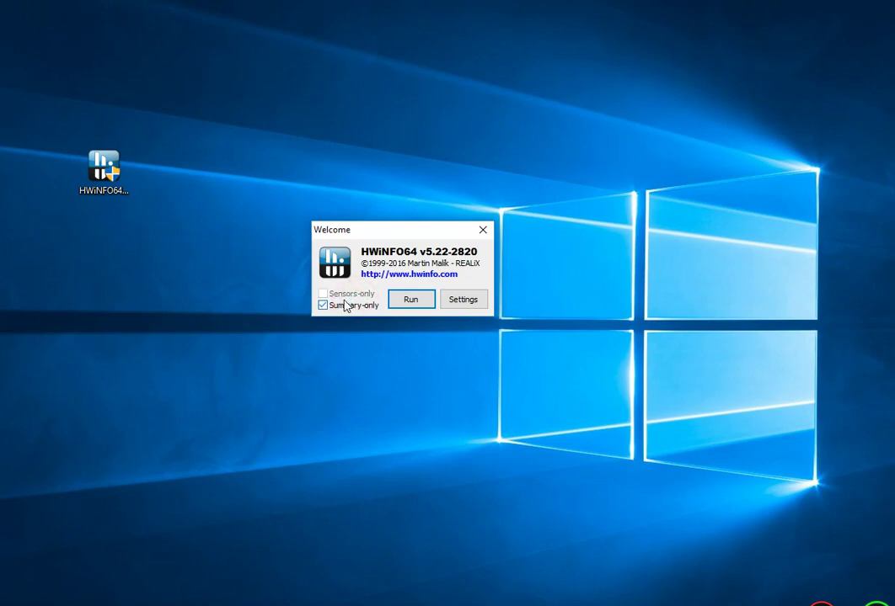
left_click(416, 303)
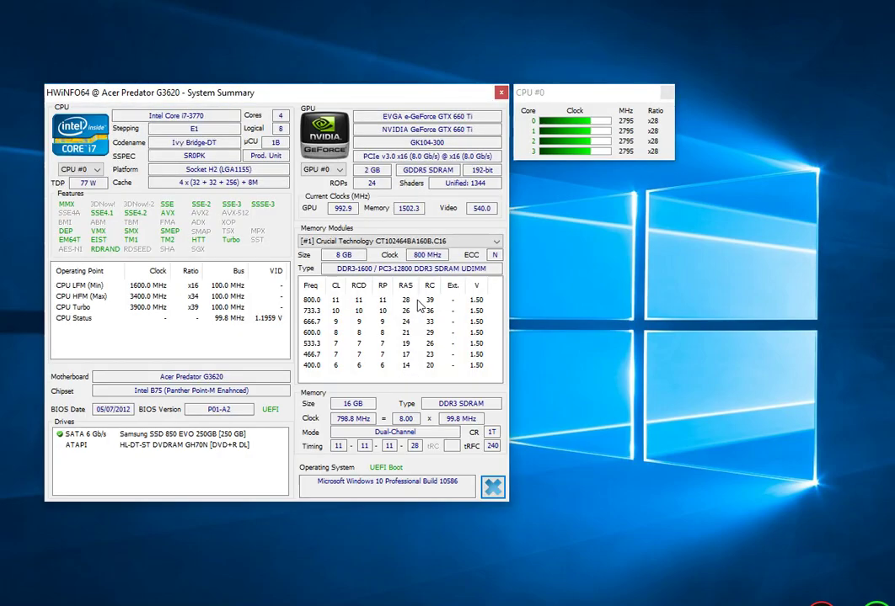
- Move the System Summary window right and highlight the Socket H2 (LGA1155) platform and CPU name
left_click_drag(304, 35, 525, 88)
left_click(666, 91)
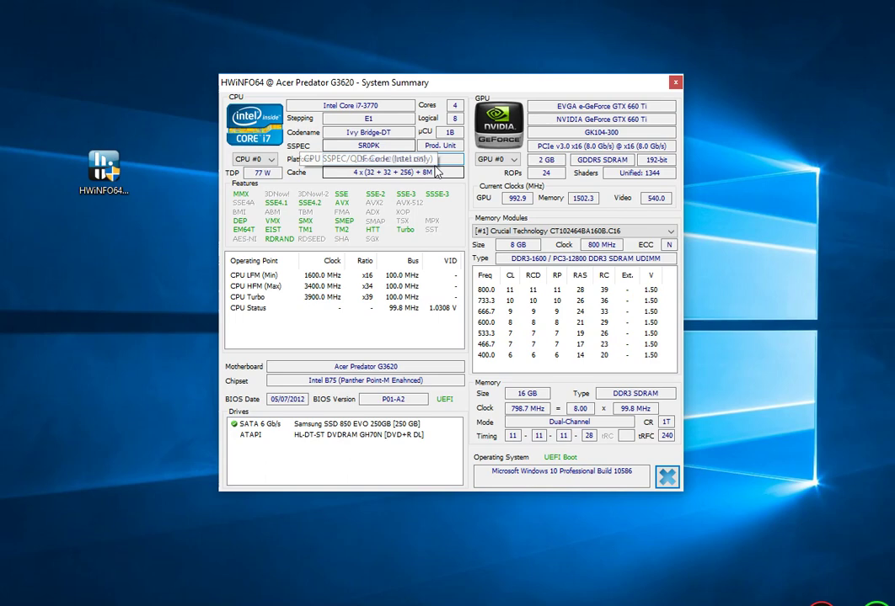
left_click_drag(427, 159, 348, 159)
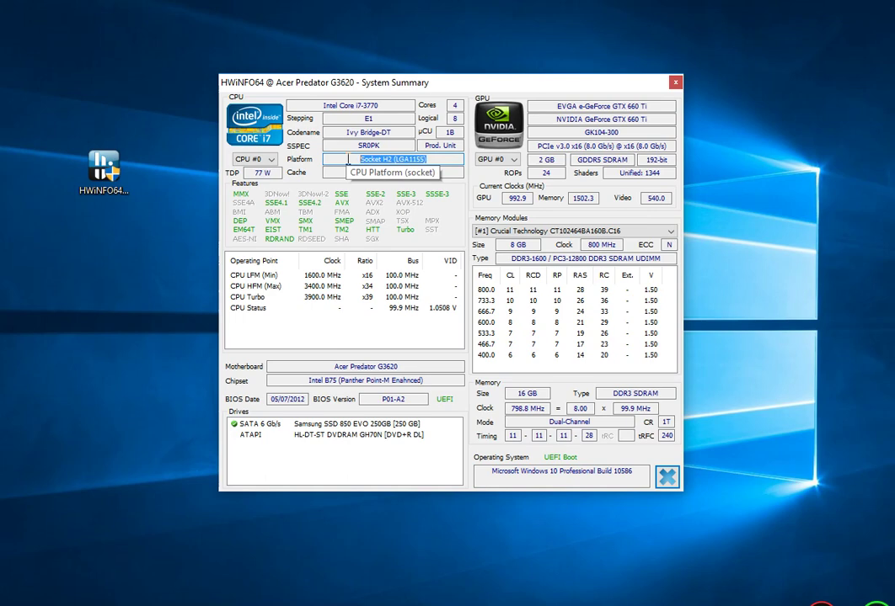
left_click(347, 159)
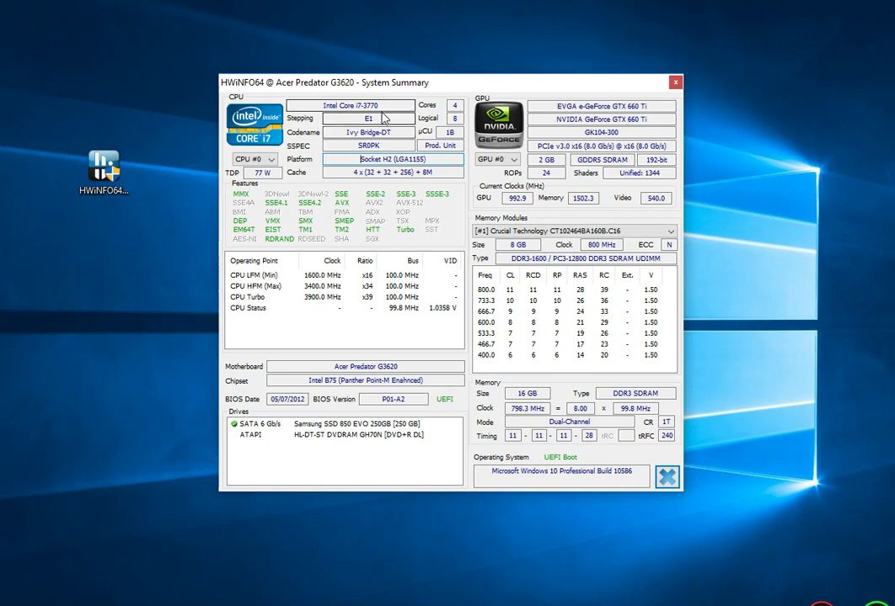
left_click_drag(332, 105, 423, 145)
left_click(419, 159)
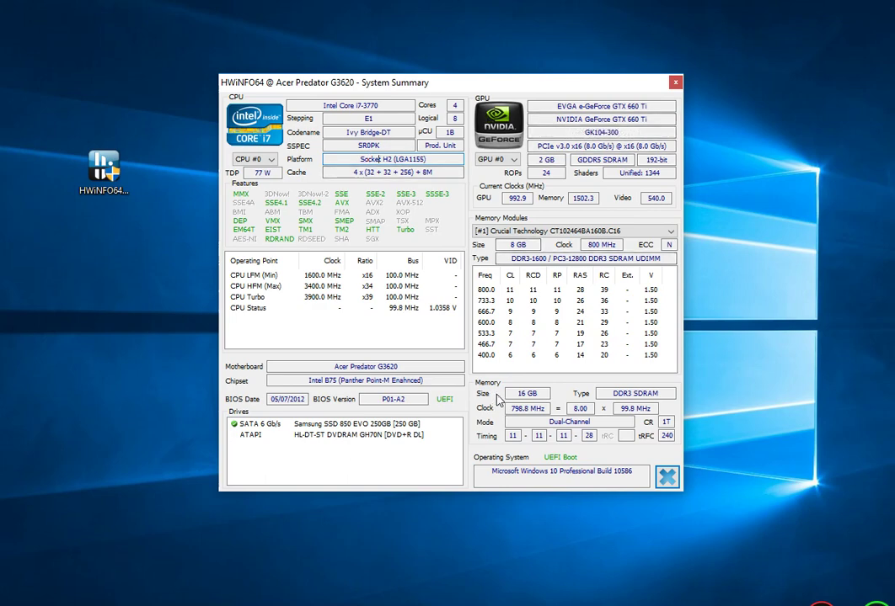
- Show memory module #1, highlight motherboard Acer Predator G3620 and chipset, and select the Samsung SSD and DVD drives
left_click(556, 233)
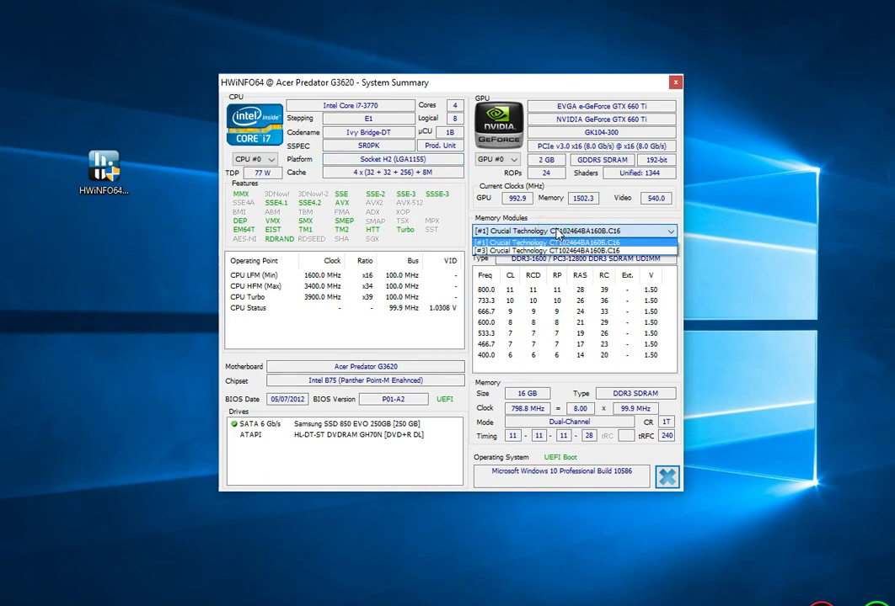
left_click(556, 241)
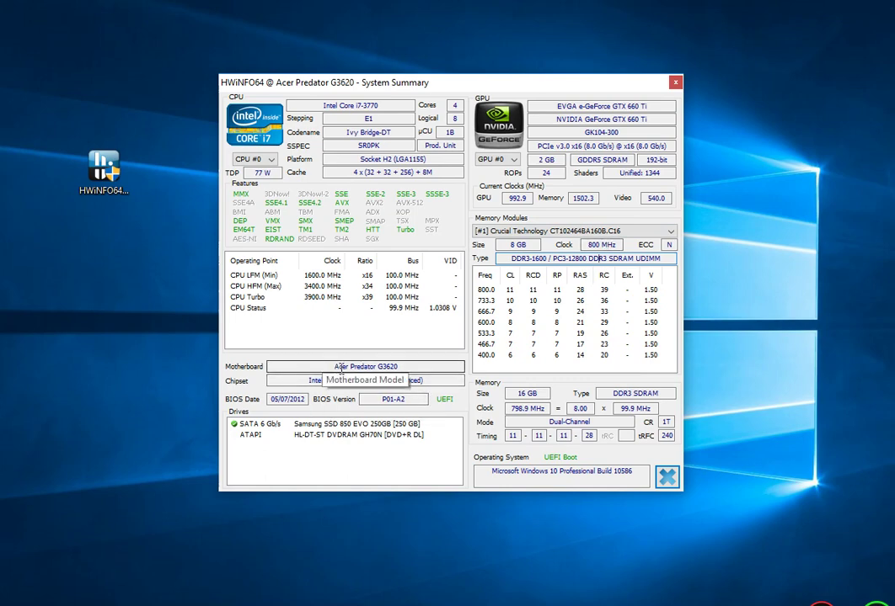
left_click_drag(326, 368, 472, 370)
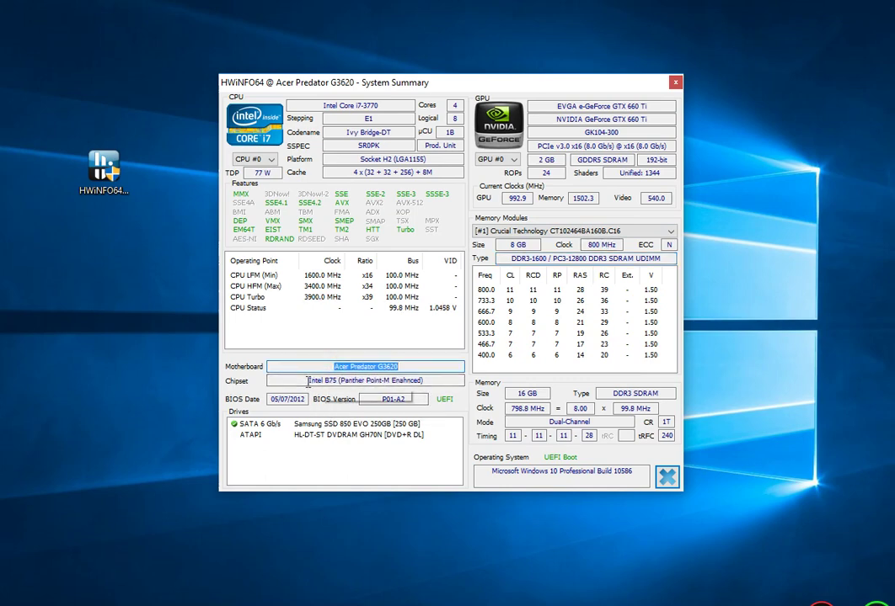
left_click(406, 367)
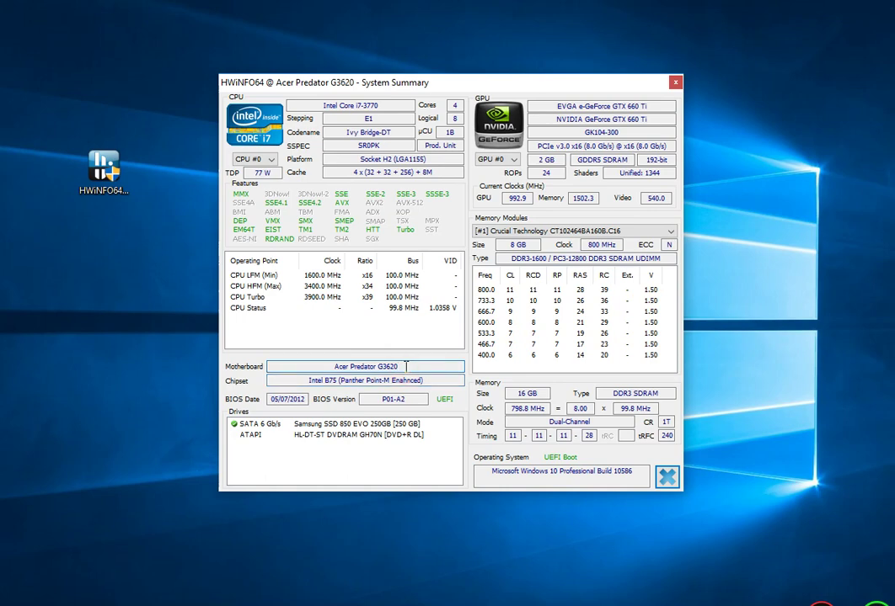
left_click_drag(268, 380, 457, 381)
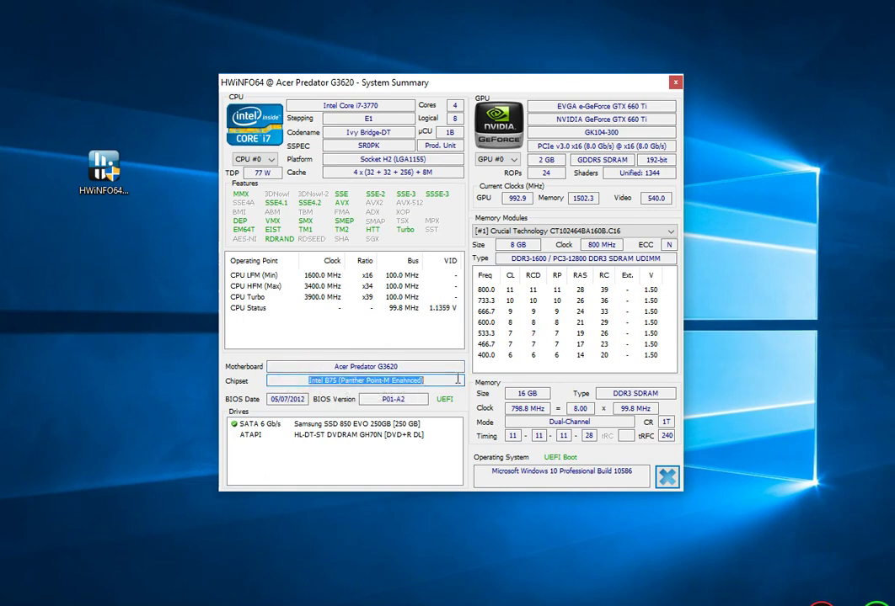
left_click(352, 426)
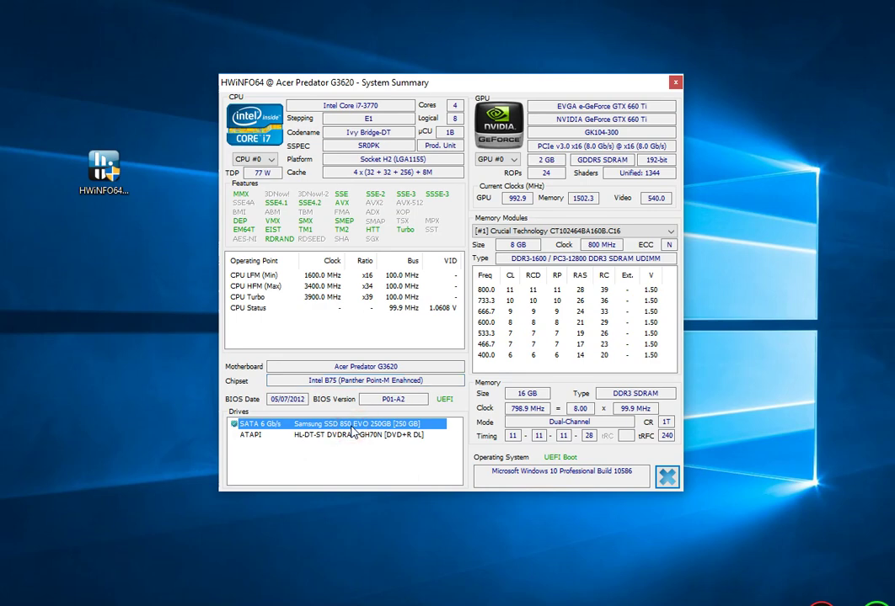
left_click(313, 437)
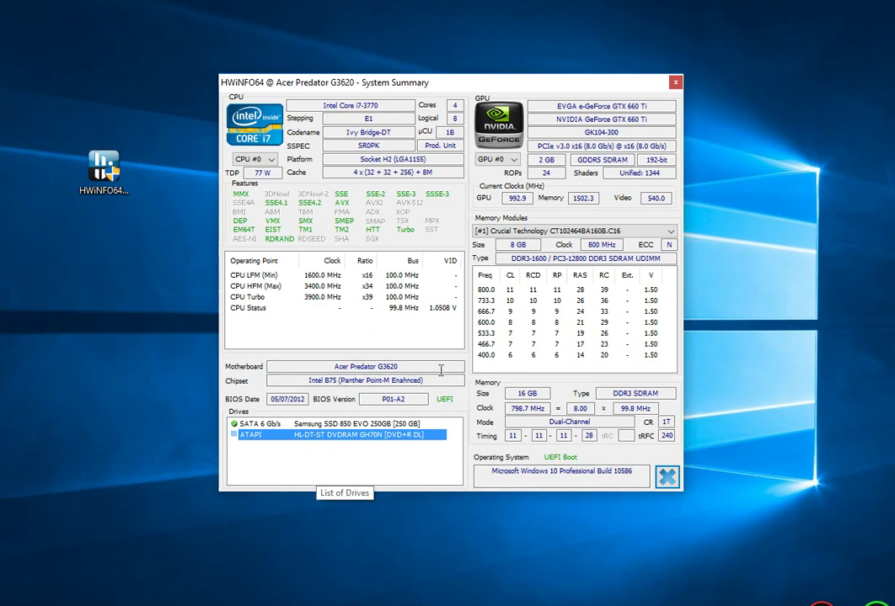
- Close the summary, relaunch HWiNFO64 without Summary-only, and arrange the System Summary and main windows
left_click(674, 81)
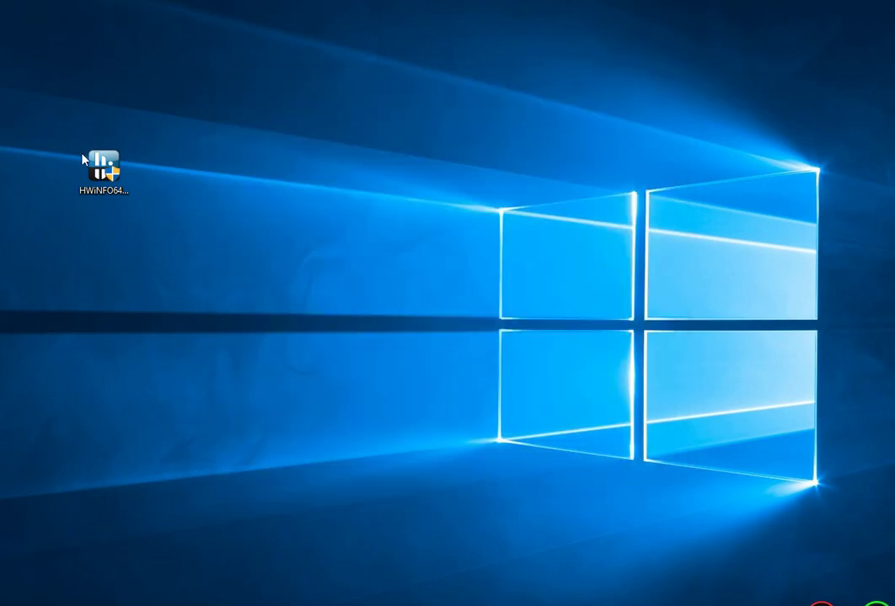
double_click(110, 171)
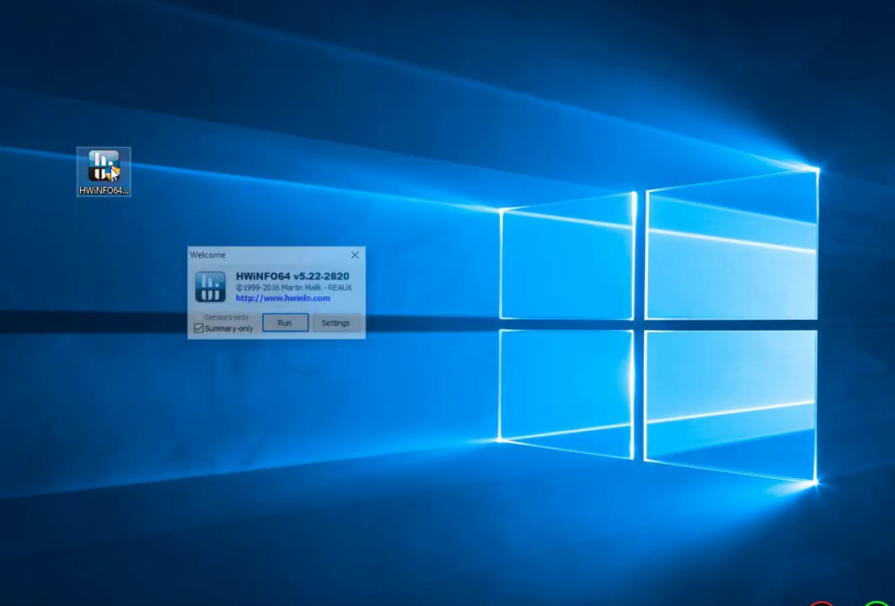
left_click(224, 332)
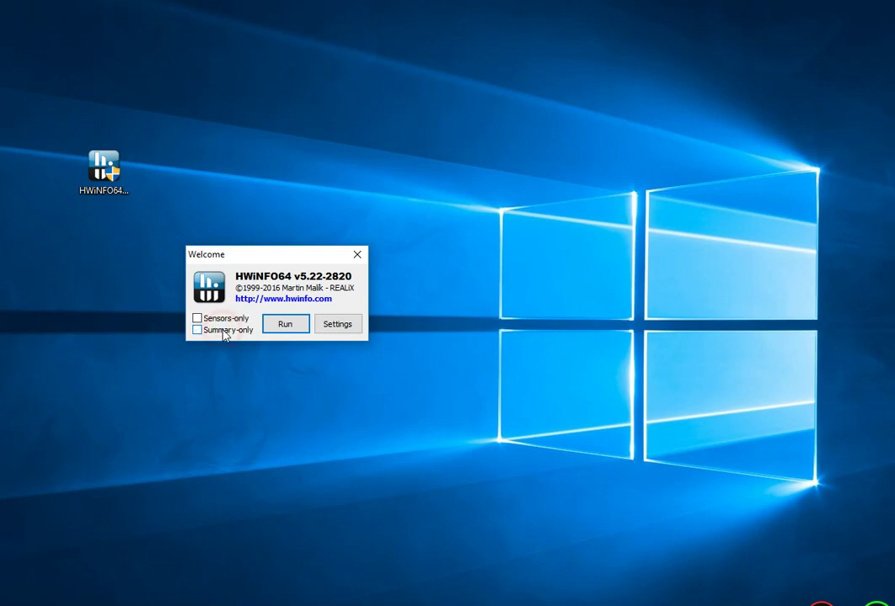
left_click(286, 325)
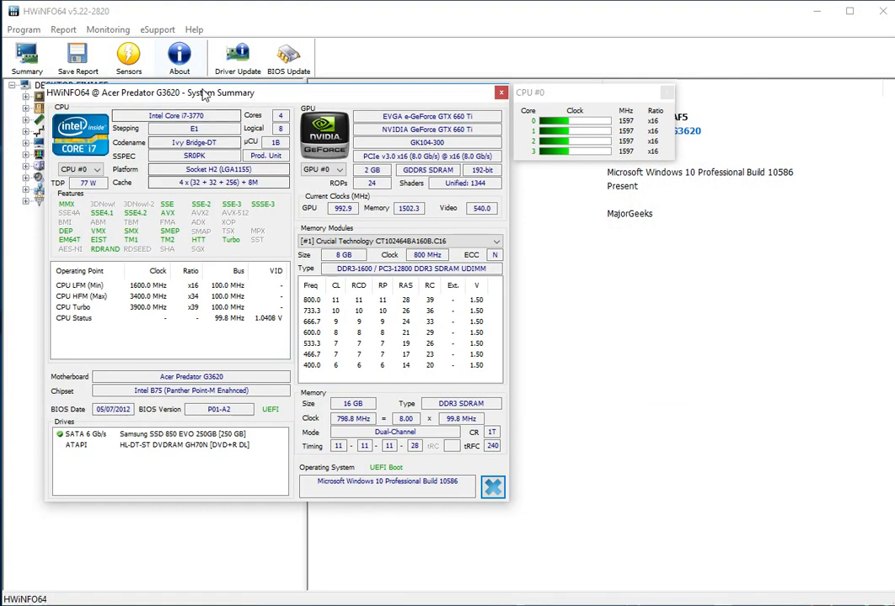
left_click_drag(211, 39, 333, 47)
left_click(869, 96)
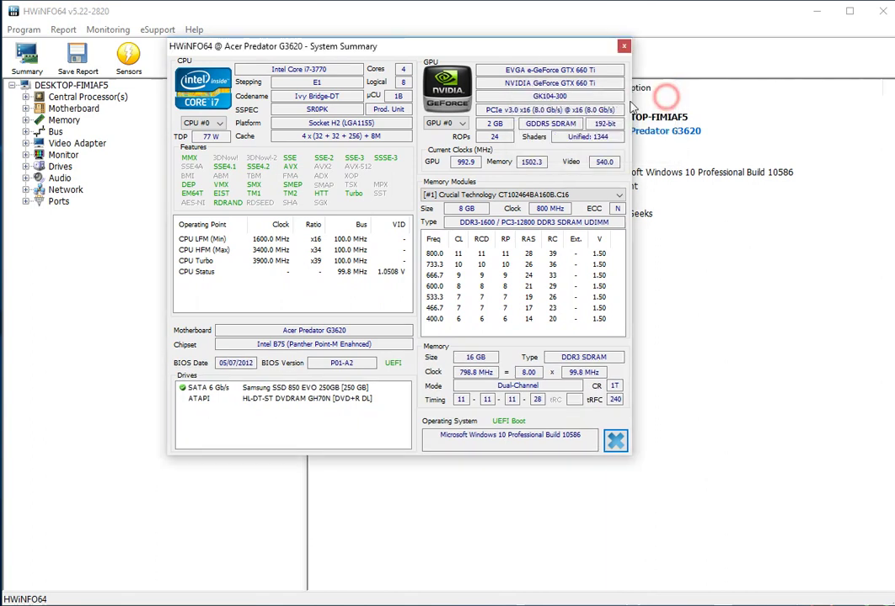
- Close System Summary, expand Audio, and compare the NVIDIA GK104 and Intel Panther Point audio controller details
left_click(623, 48)
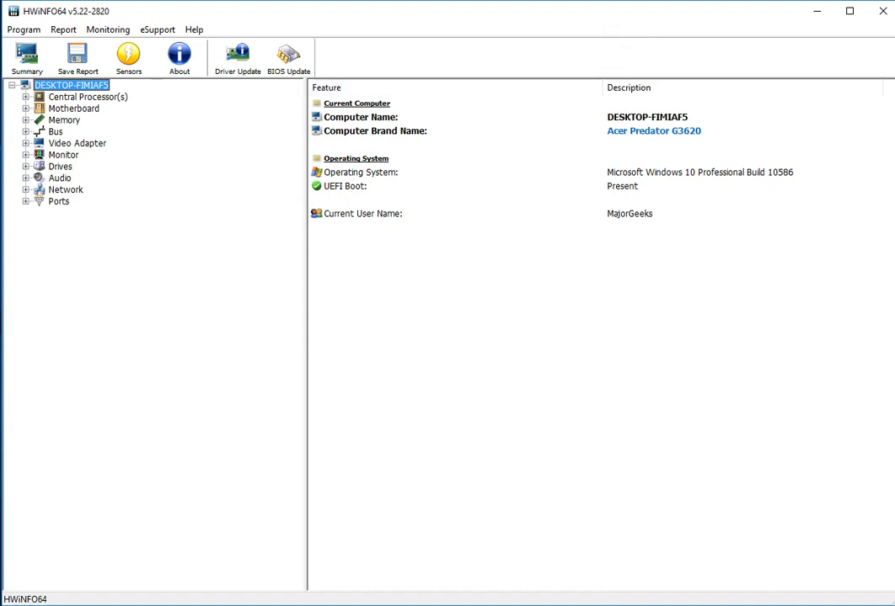
left_click(25, 177)
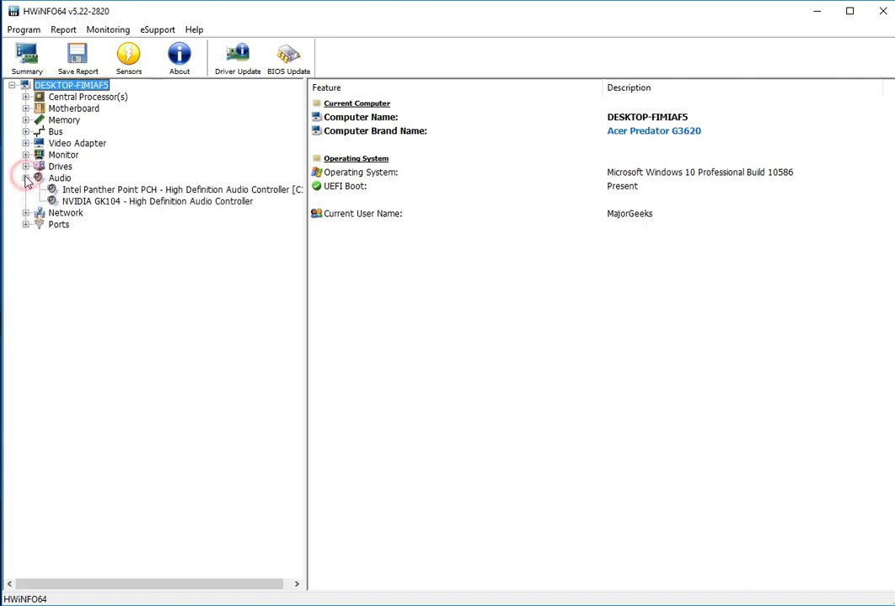
left_click(199, 190)
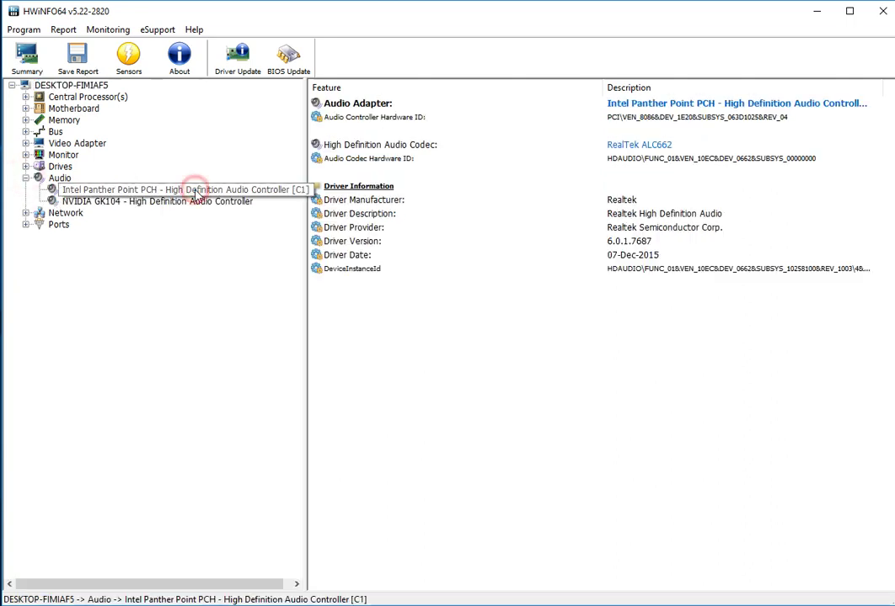
left_click(185, 201)
left_click(126, 190)
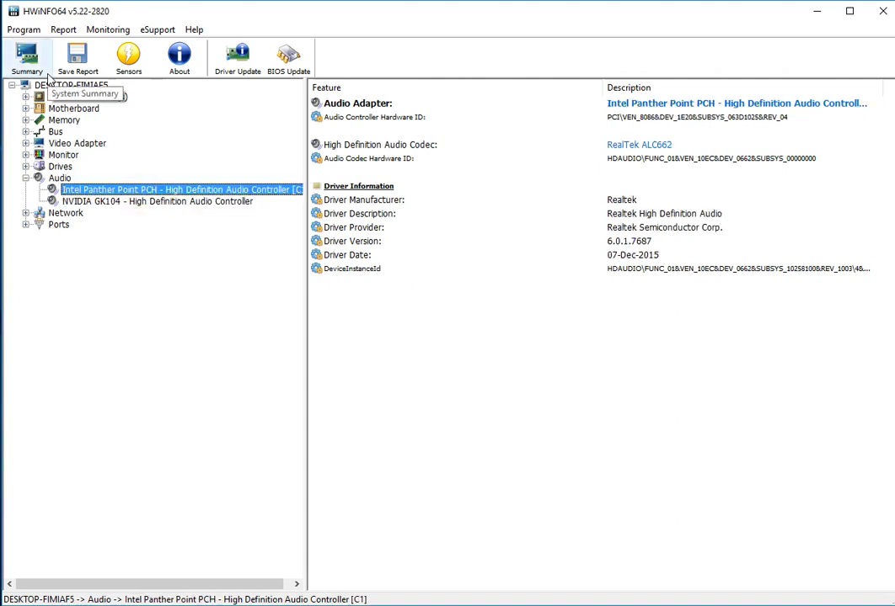
left_click(79, 59)
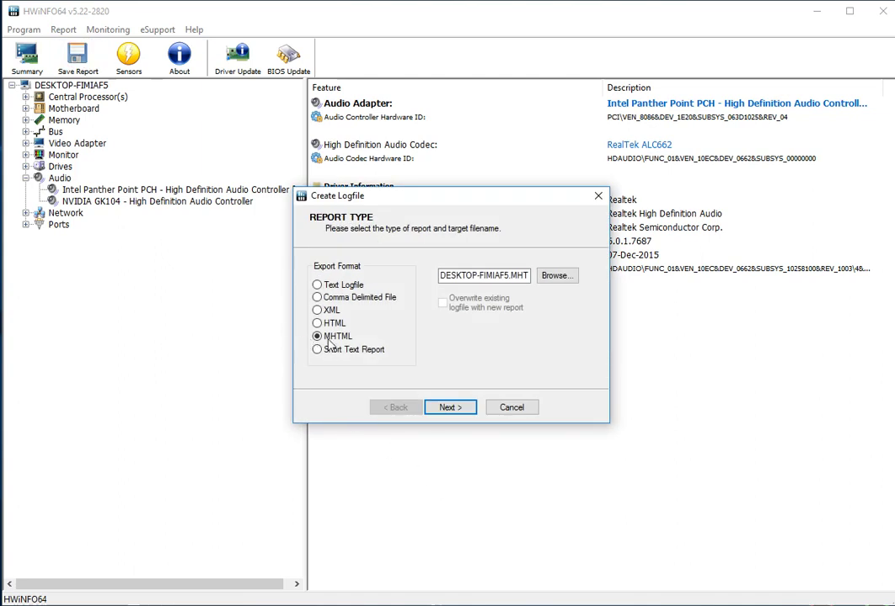
left_click(544, 281)
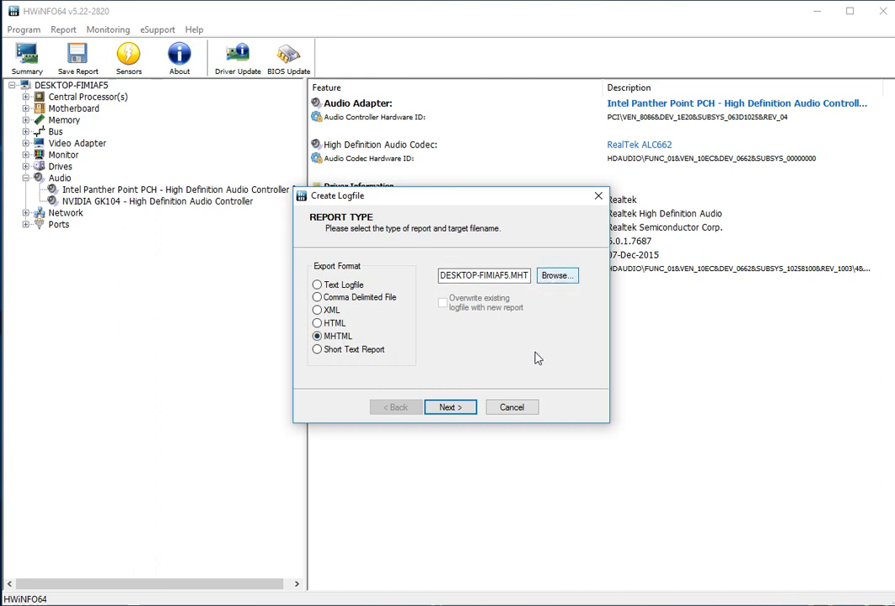
left_click(519, 410)
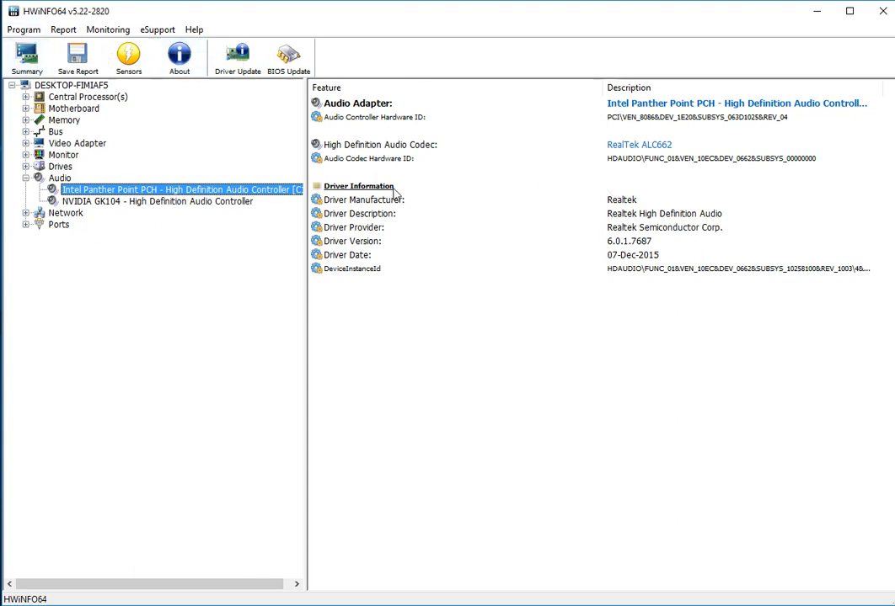
left_click(29, 32)
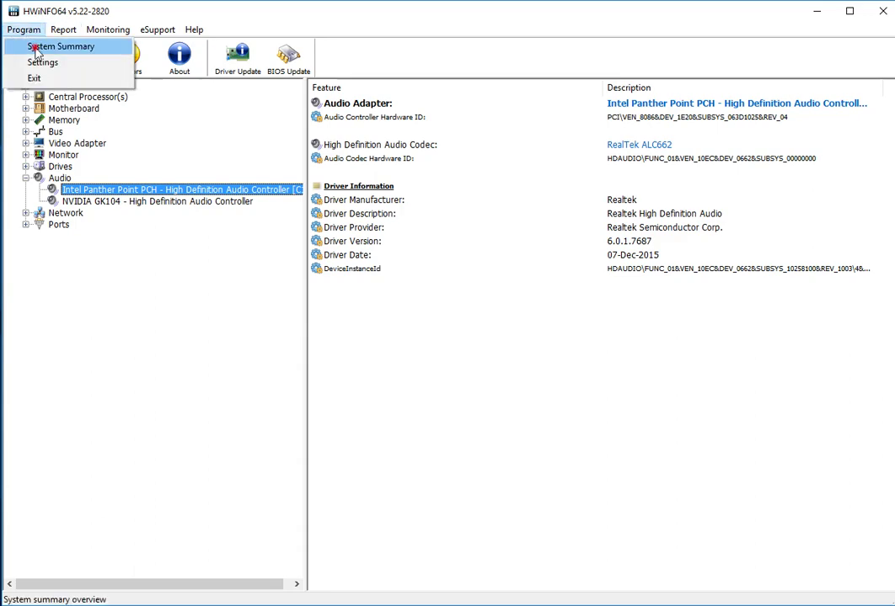
left_click(38, 47)
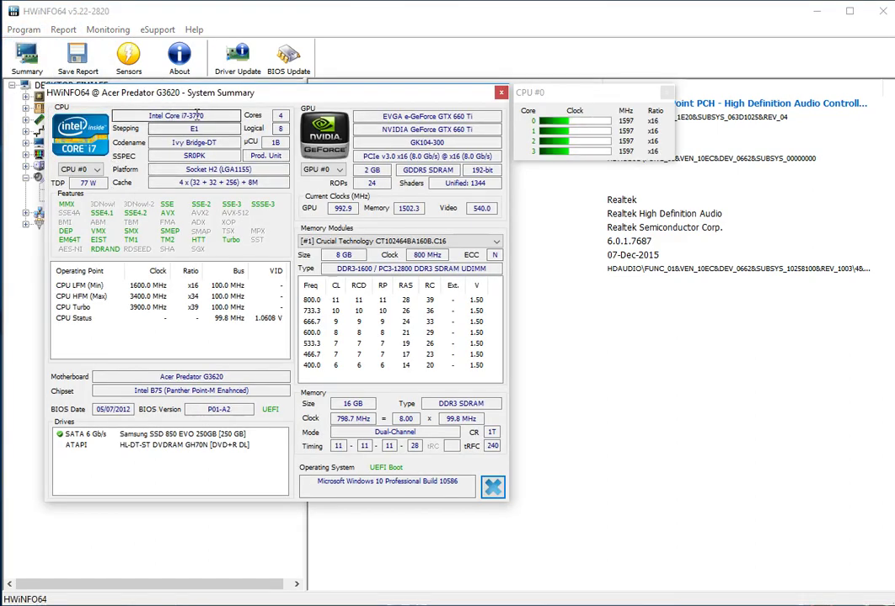
left_click(667, 92)
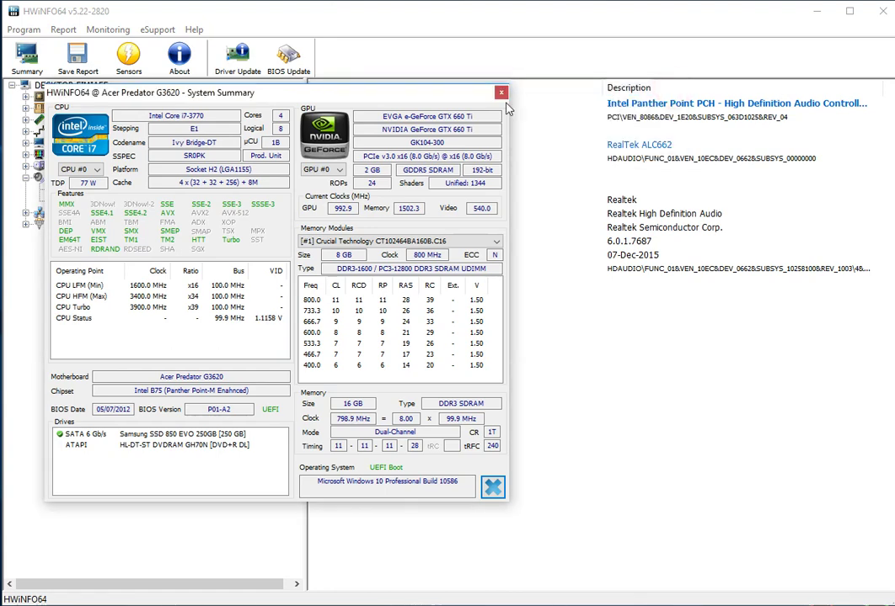
left_click(501, 92)
left_click(63, 29)
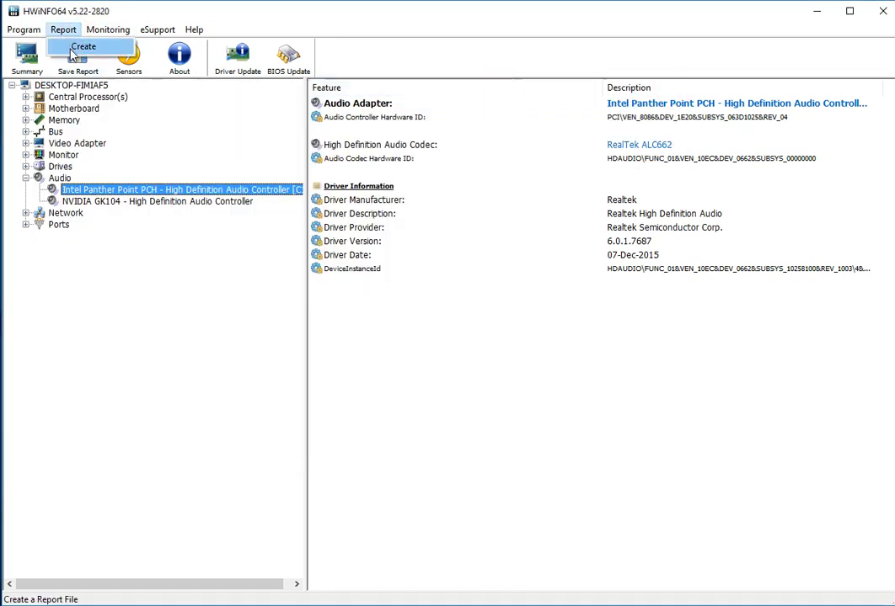
left_click(72, 47)
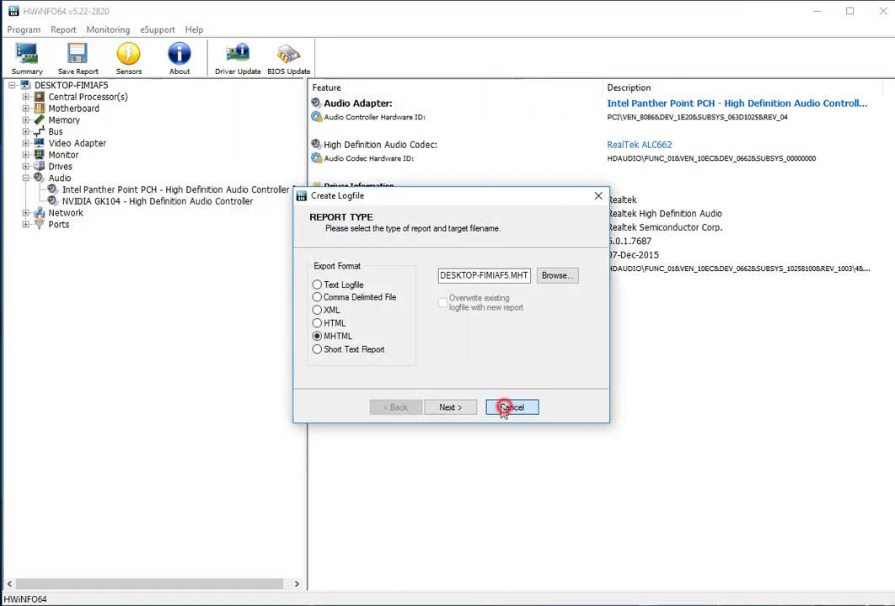
left_click(504, 405)
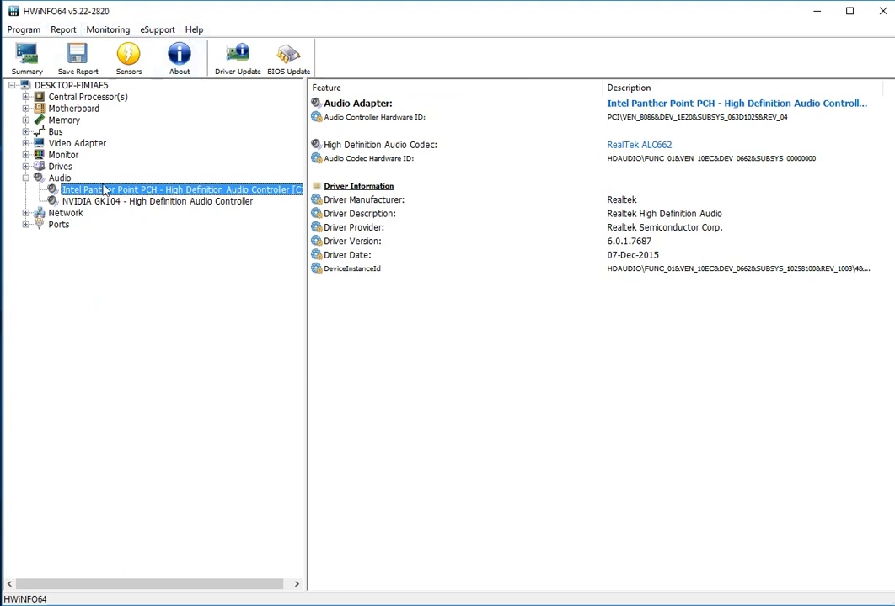
- Relaunch HWiNFO64 with Summary-only on, close the CPU #0 panel, and center the System Summary
left_click(874, 19)
double_click(84, 190)
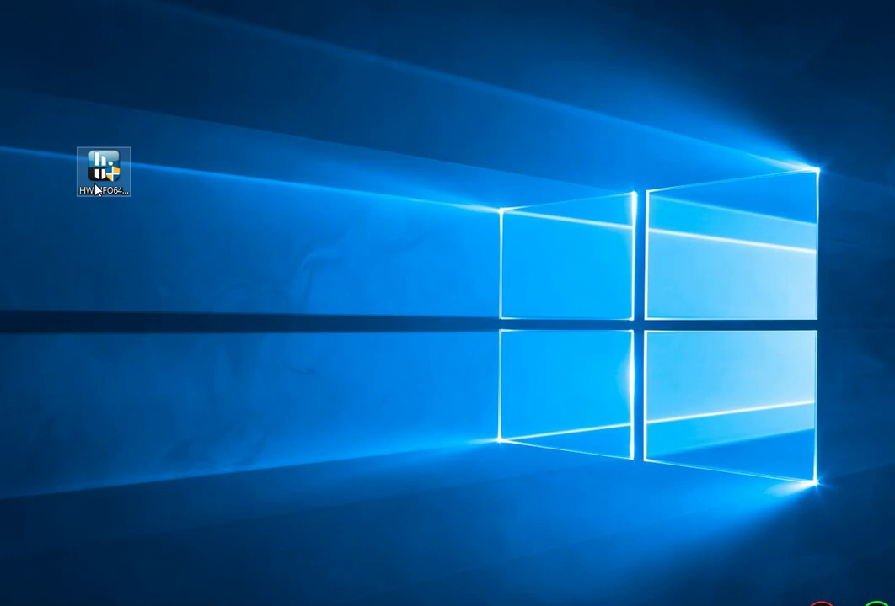
left_click(215, 331)
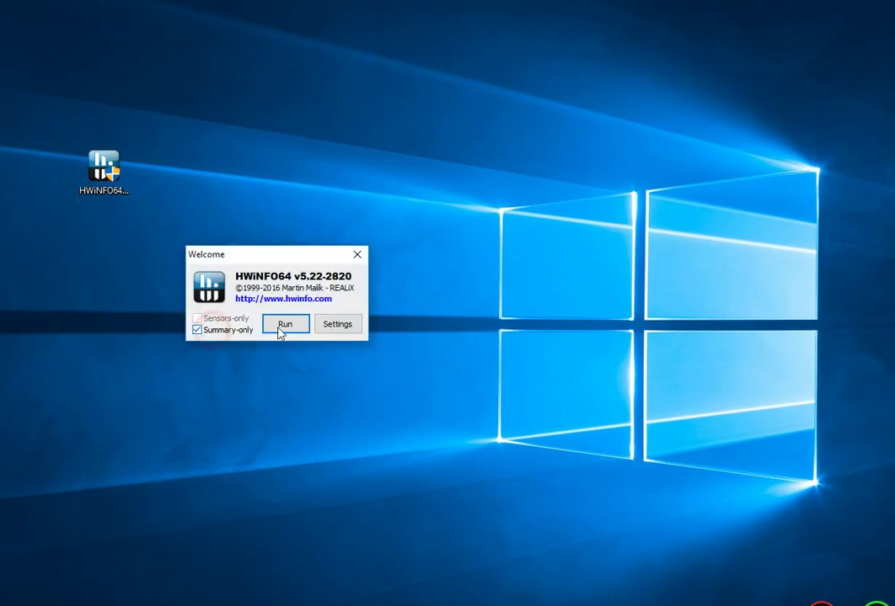
left_click(295, 325)
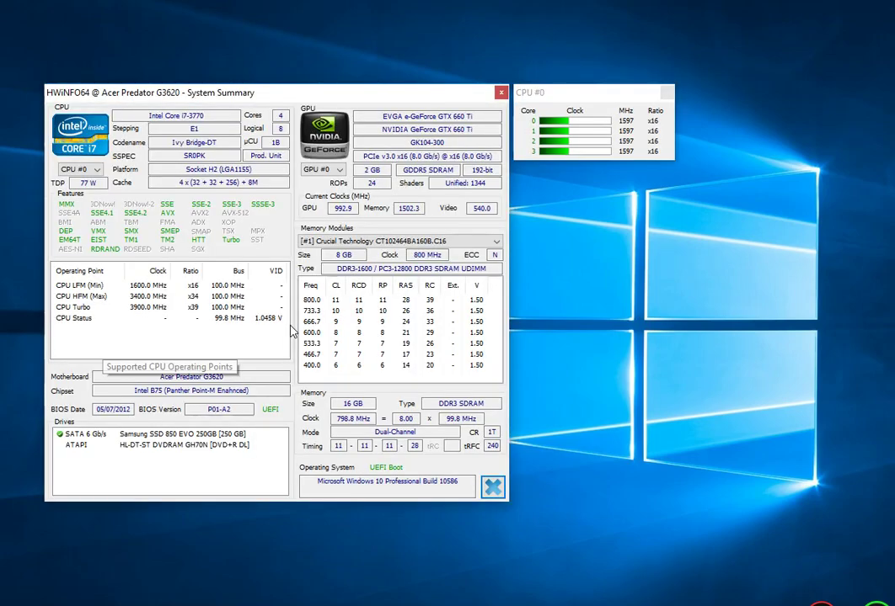
left_click(667, 93)
left_click_drag(348, 93, 548, 81)
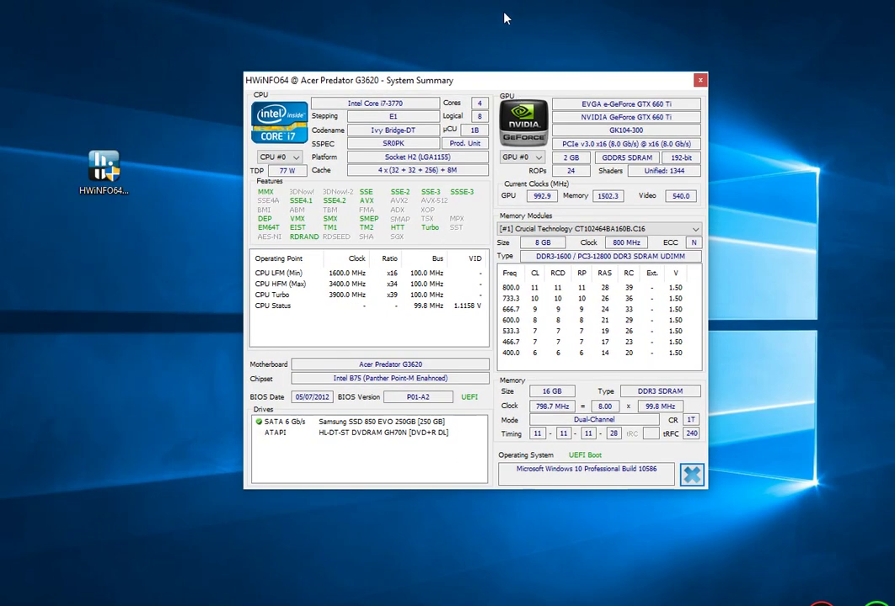